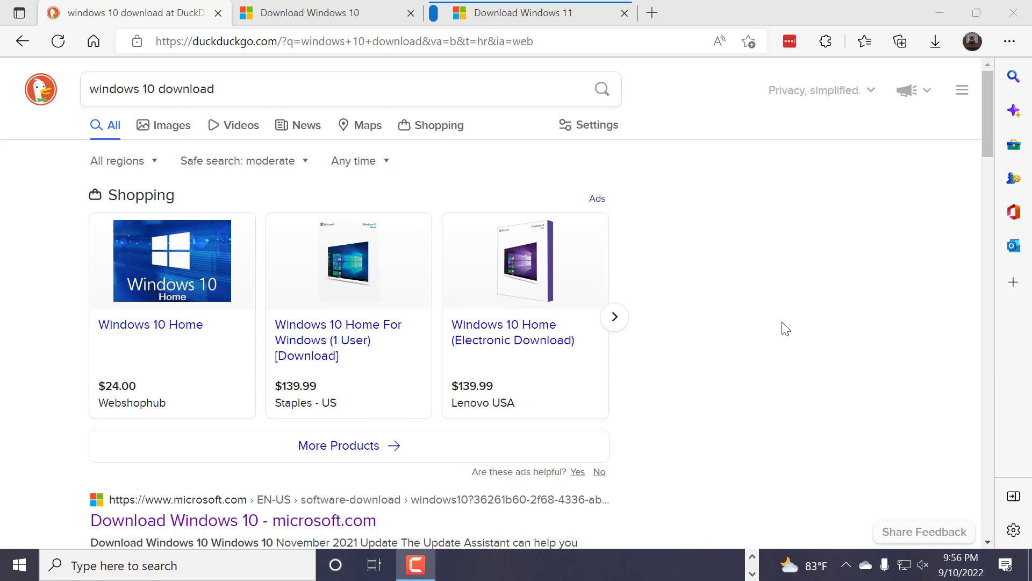
Change the DuckDuckGo query from 'windows 10 download' to 'windows 11 download' and run the search
scroll(785, 329, "down", 2)
scroll(785, 329, "up", 2)
left_click(156, 95)
scroll(855, 329, "down", 5)
scroll(855, 329, "up", 5)
left_click(155, 89)
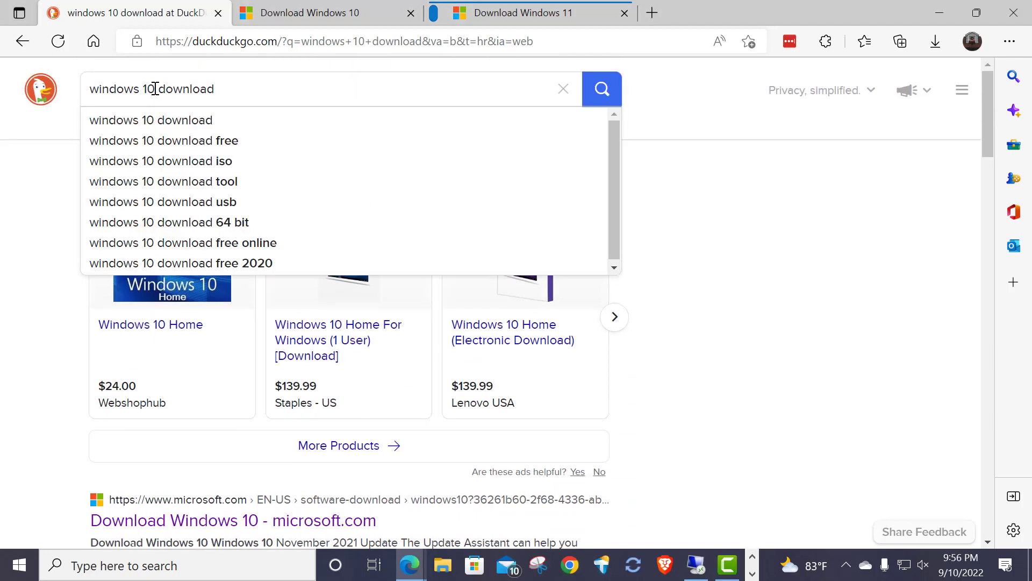
key("BackSpace")
type("1")
key("Return")
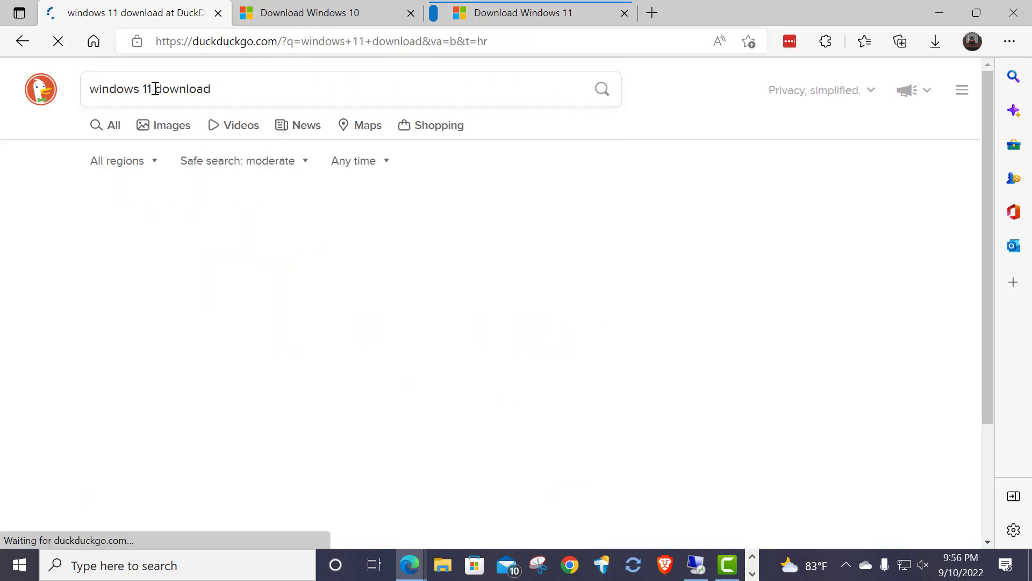
scroll(288, 296, "down", 1)
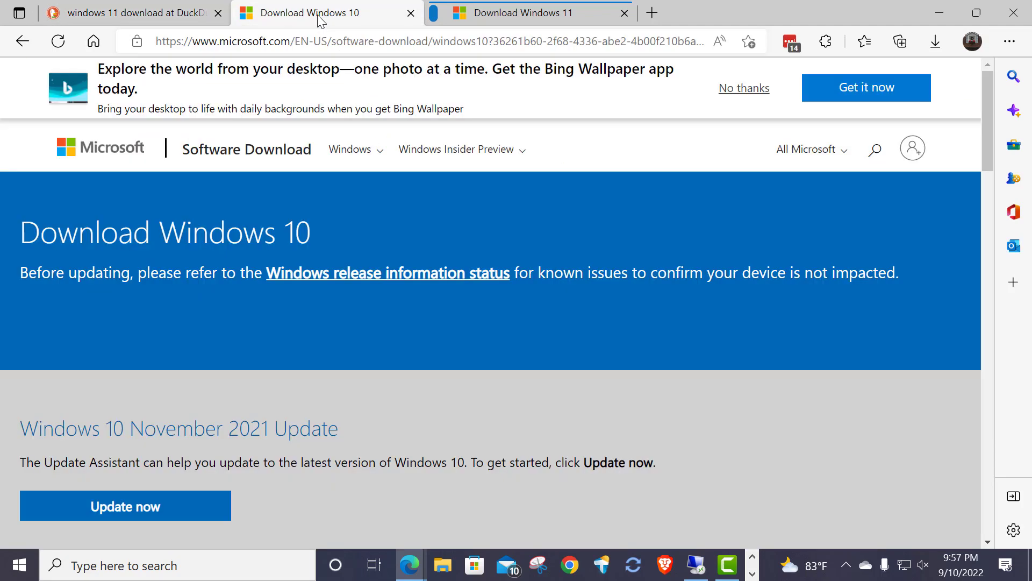
left_click(320, 16)
scroll(479, 220, "down", 2)
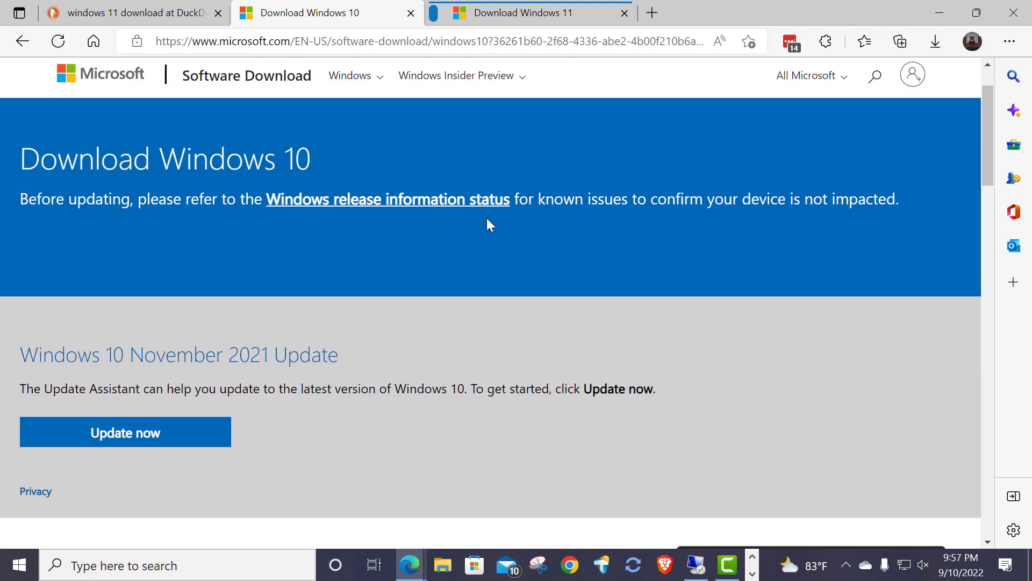
scroll(494, 228, "down", 2)
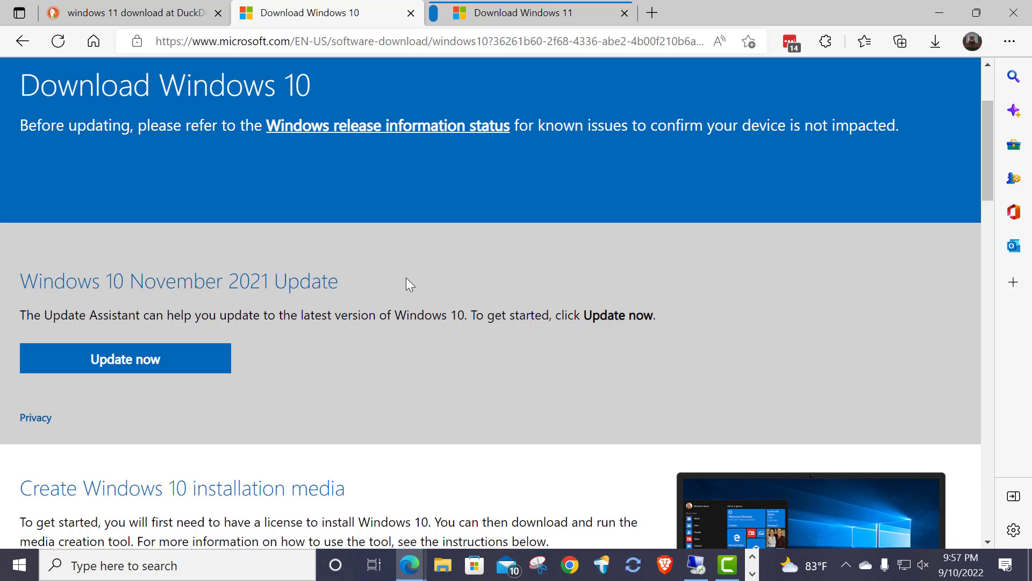
scroll(401, 280, "down", 3)
scroll(401, 280, "up", 3)
scroll(419, 309, "down", 1)
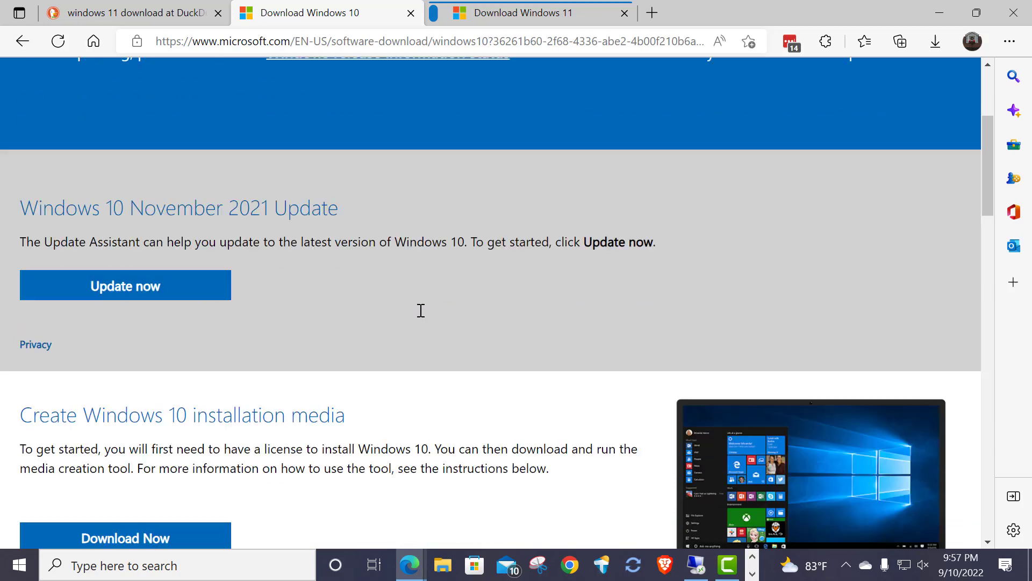
scroll(421, 310, "up", 2)
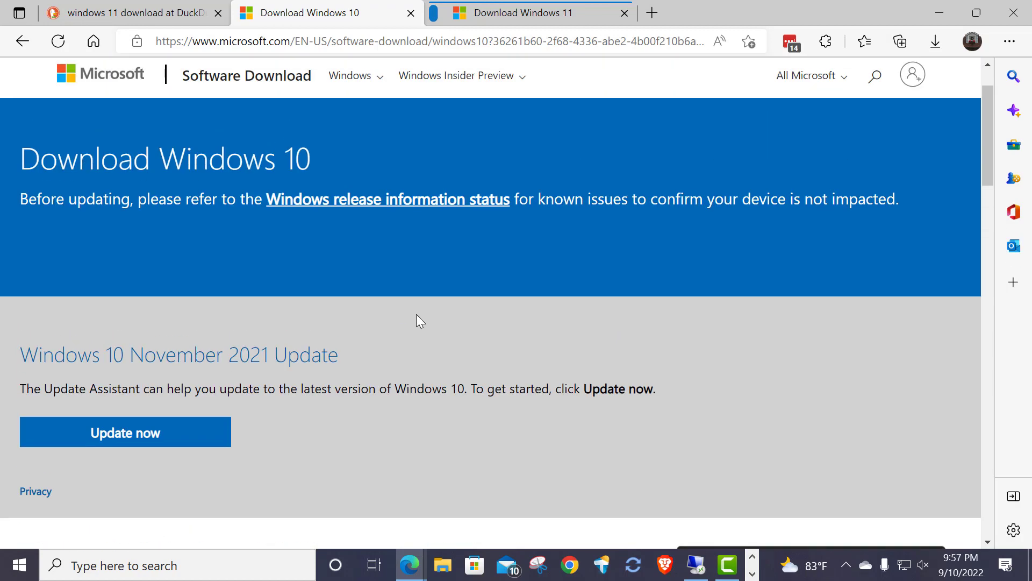
scroll(415, 314, "down", 2)
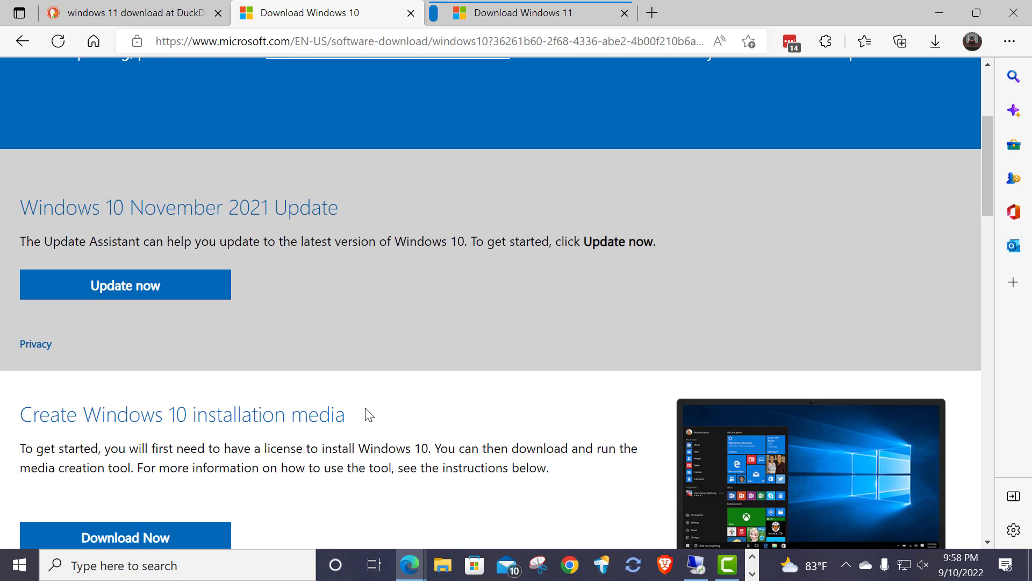
scroll(367, 417, "down", 1)
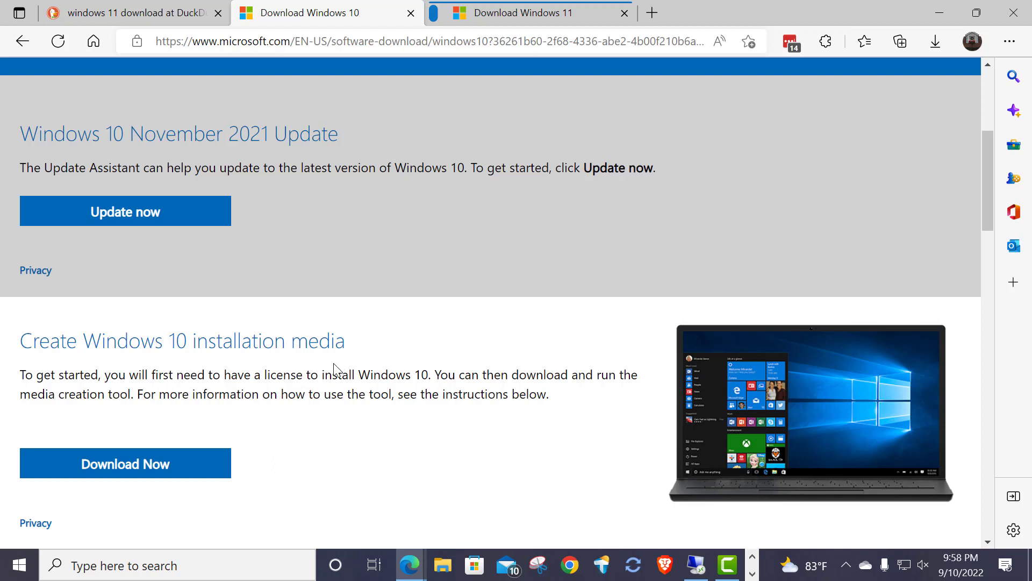
scroll(403, 346, "up", 1)
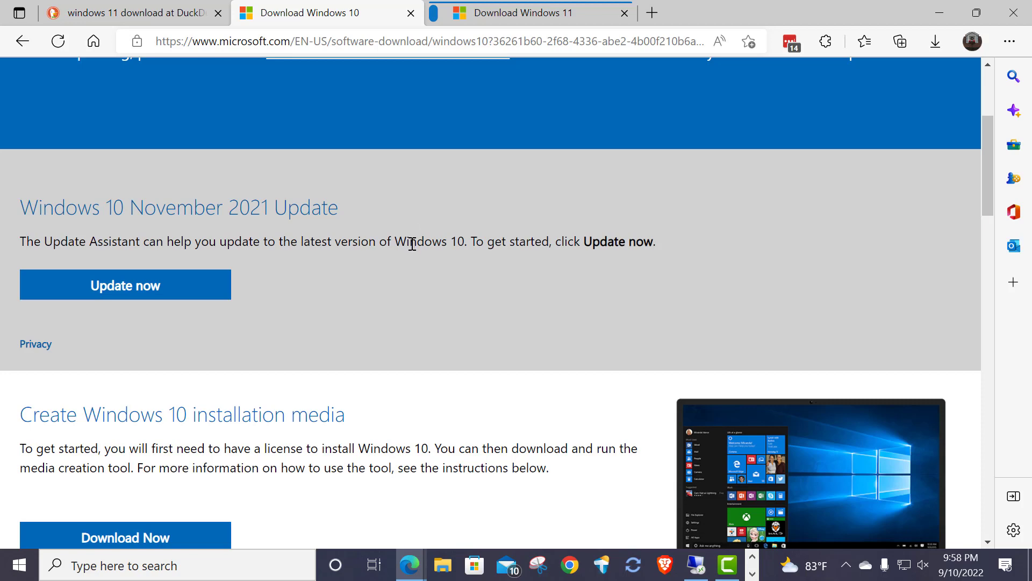
Download MediaCreationTool21H2.exe from the Windows 10 page and open it from Edge's downloads
scroll(396, 210, "down", 2)
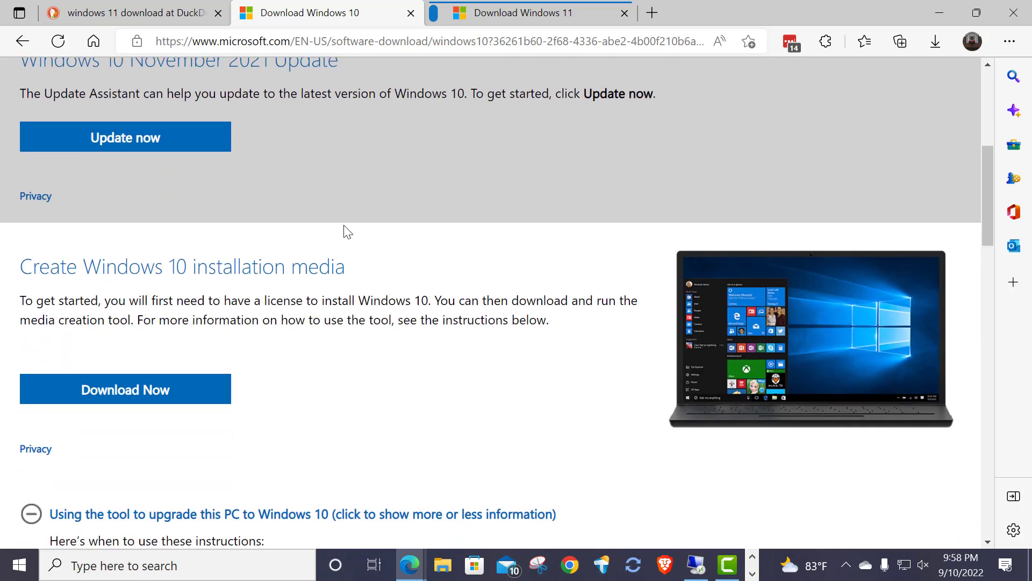
scroll(346, 231, "up", 1)
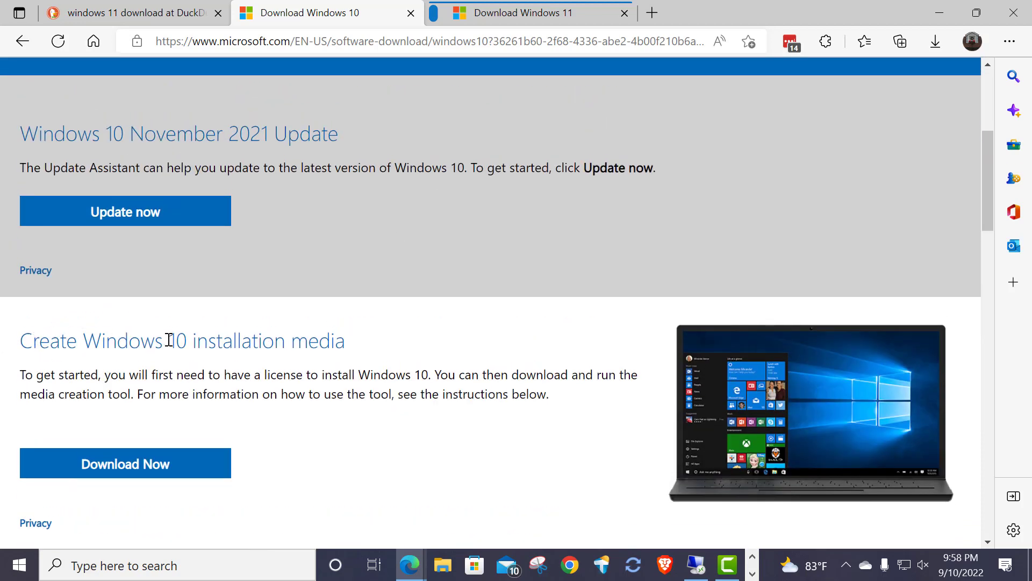
left_click(144, 465)
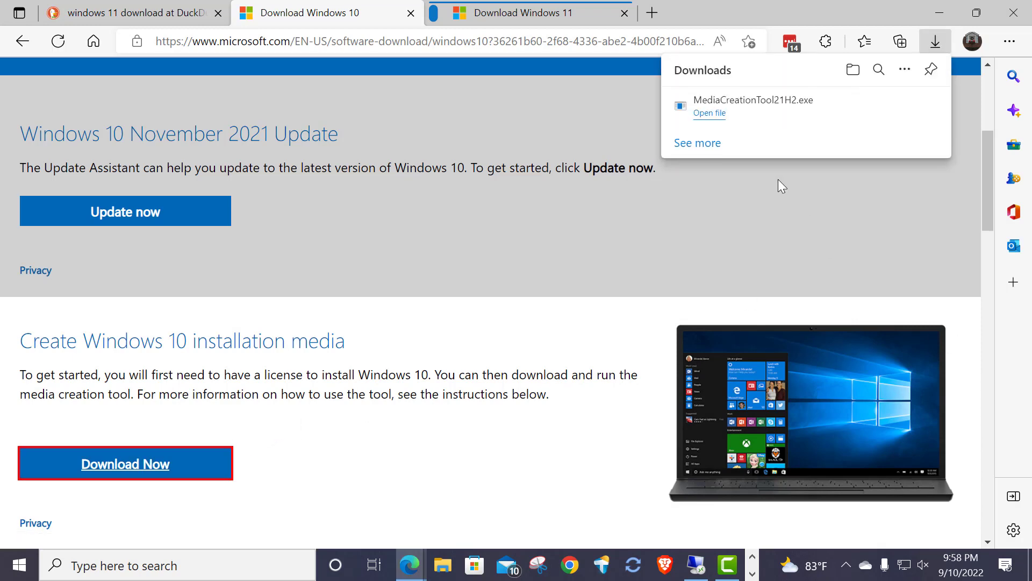
mouse_move(753, 120)
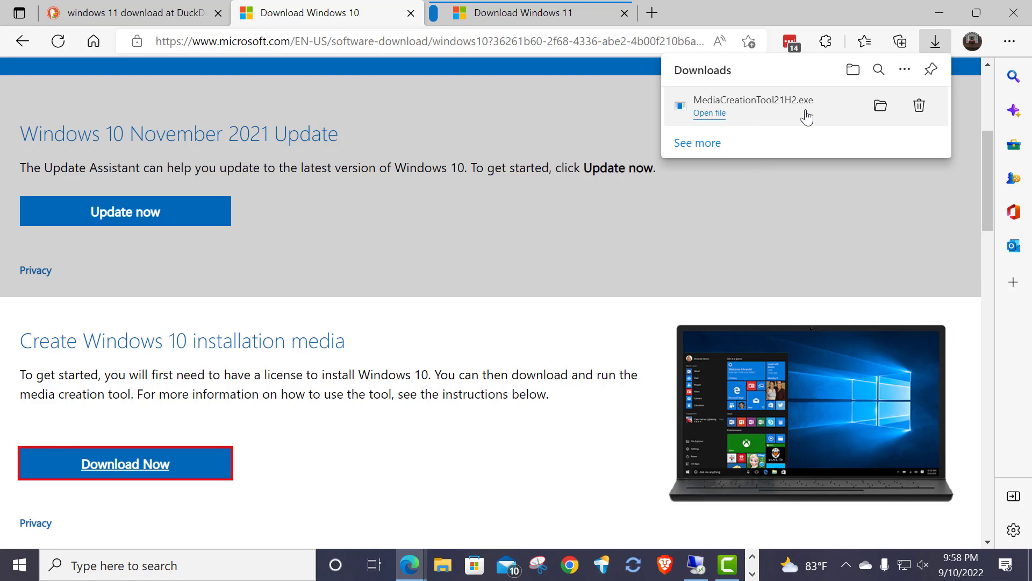
left_click(708, 114)
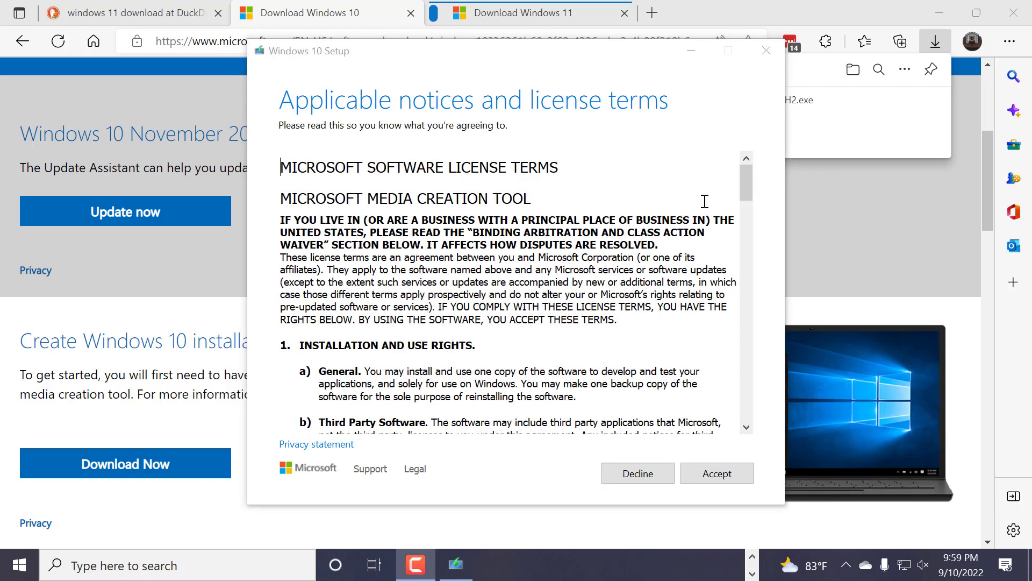
Read through the Windows 10 Setup license terms and accept them
left_click(748, 194)
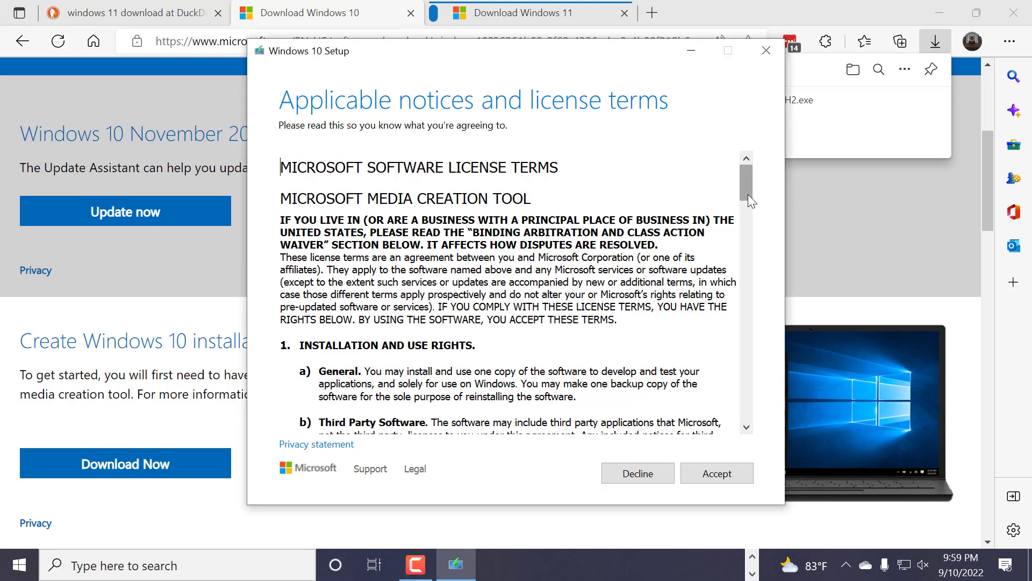
left_click_drag(749, 195, 765, 281)
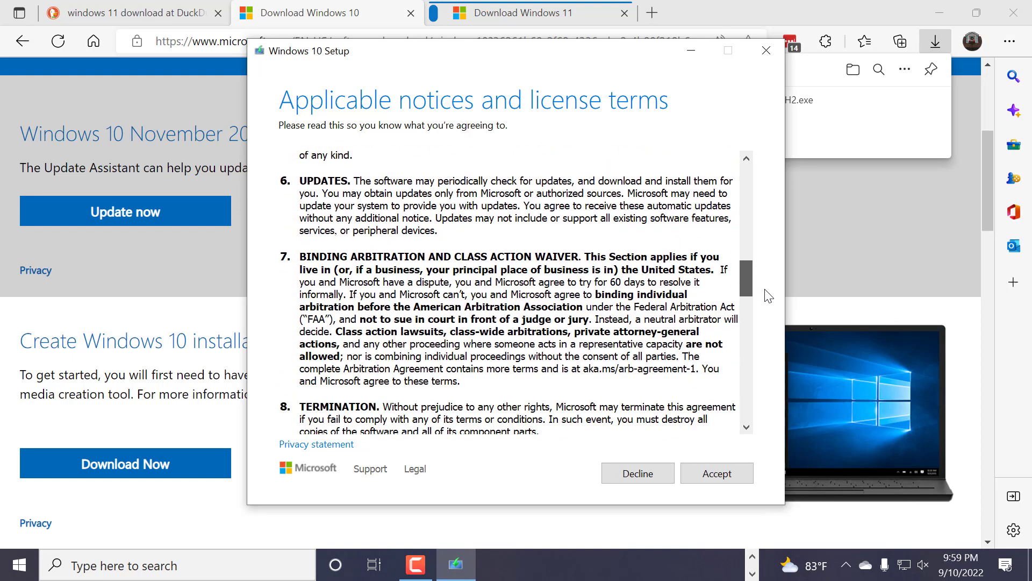
scroll(769, 296, "down", 1)
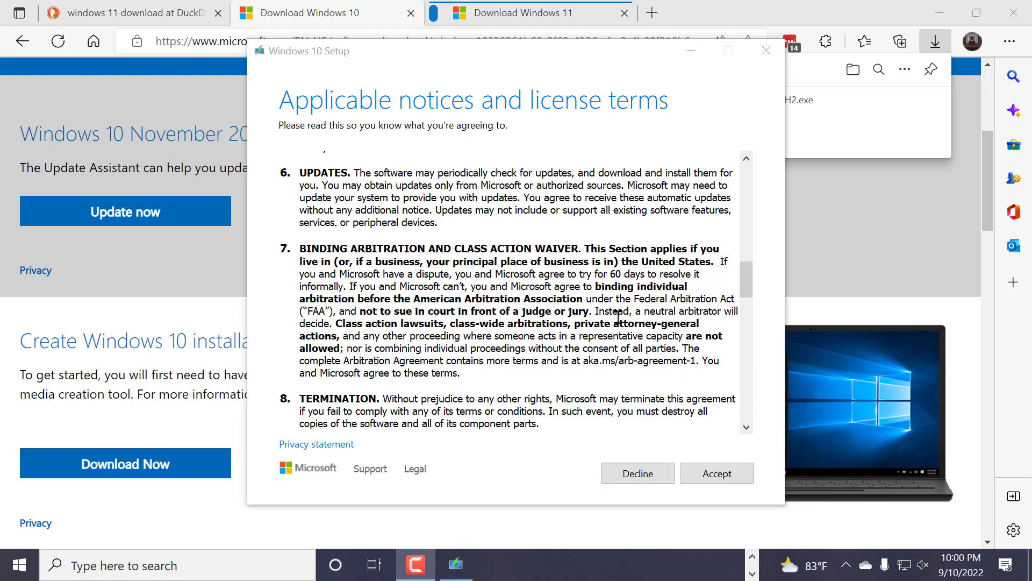
scroll(617, 317, "down", 5)
scroll(617, 318, "down", 10)
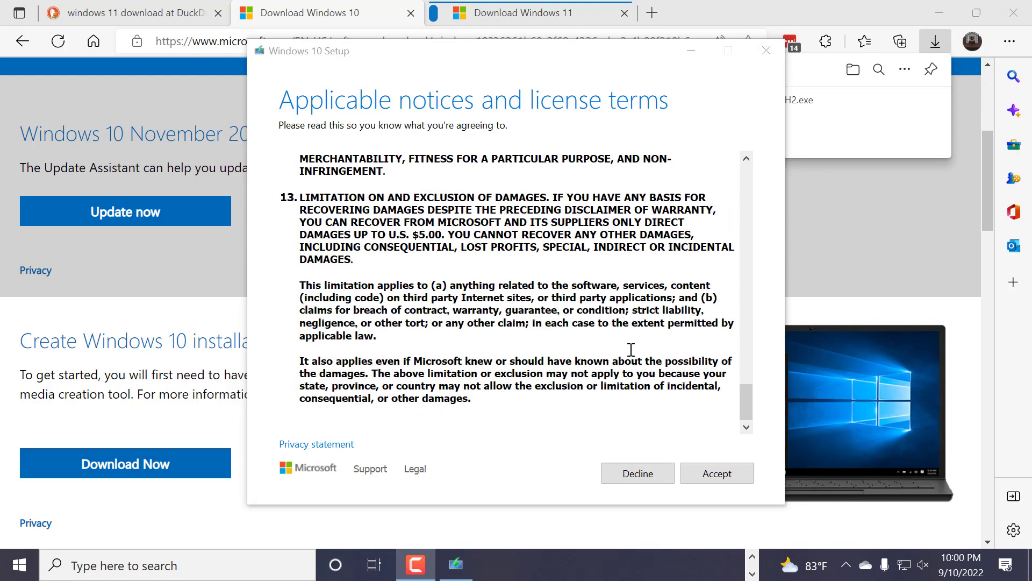
left_click(721, 475)
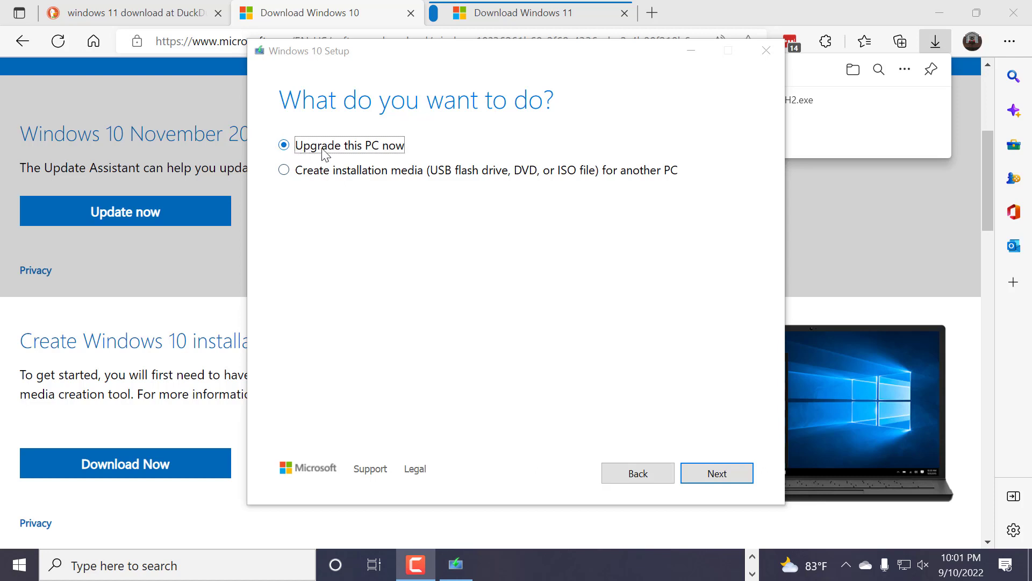
Choose 'Create installation media for another PC' and continue to the language and edition page
left_click(285, 169)
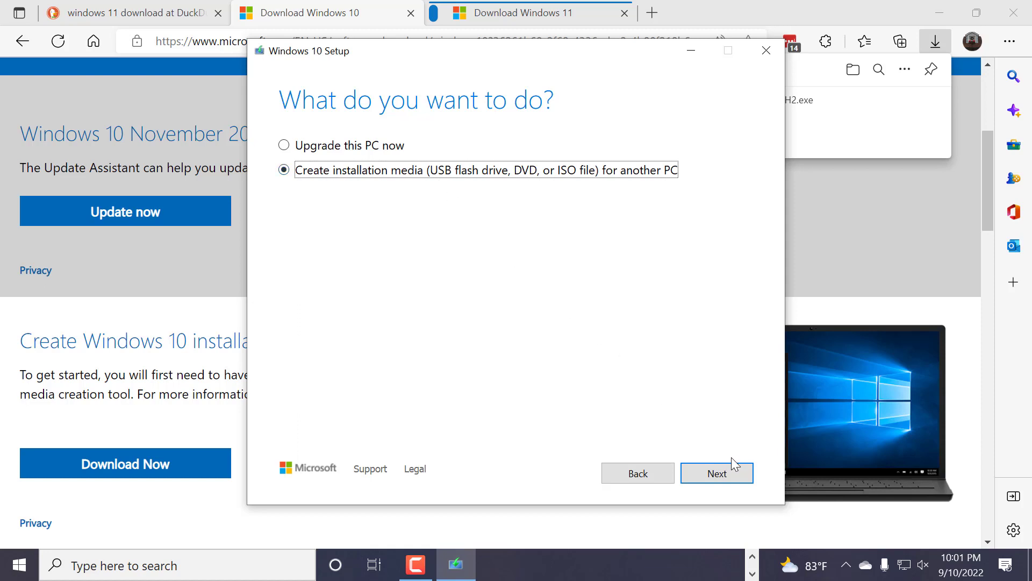
left_click(725, 475)
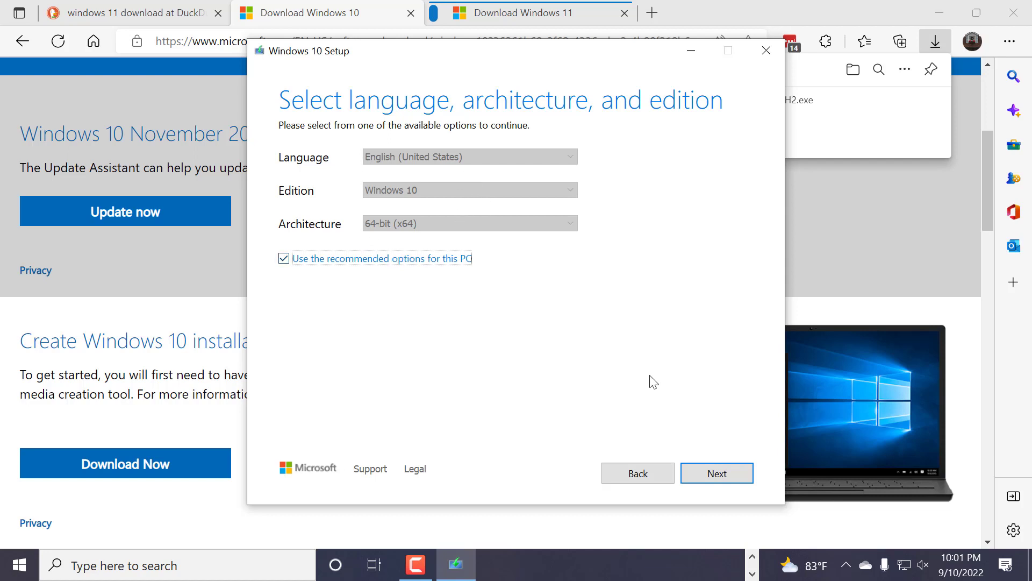
Keep the recommended English (United States), Windows 10, 64-bit (x64) options and continue
left_click(718, 476)
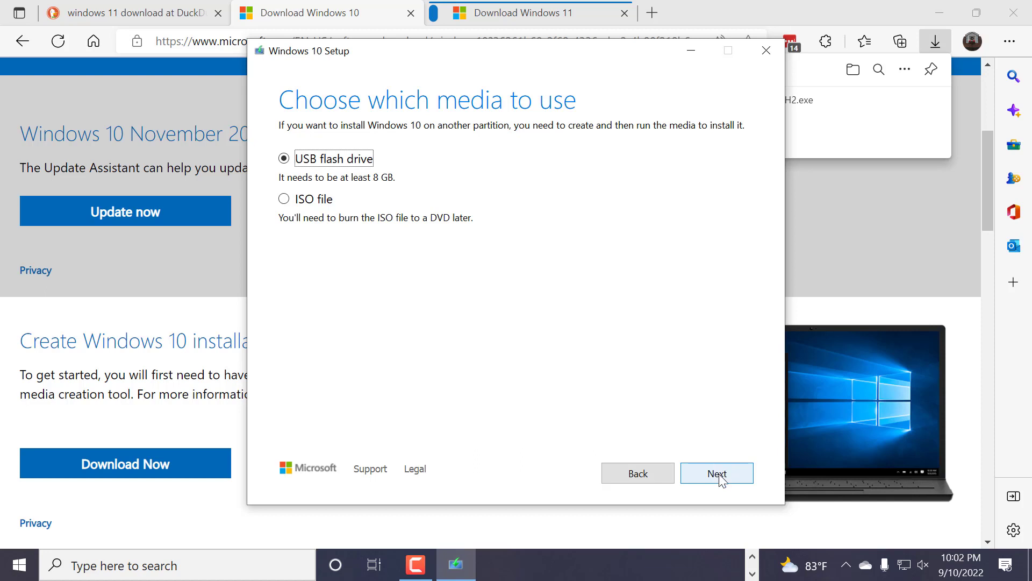
Keep USB flash drive as the media type and continue to the removable drive list
left_click(720, 478)
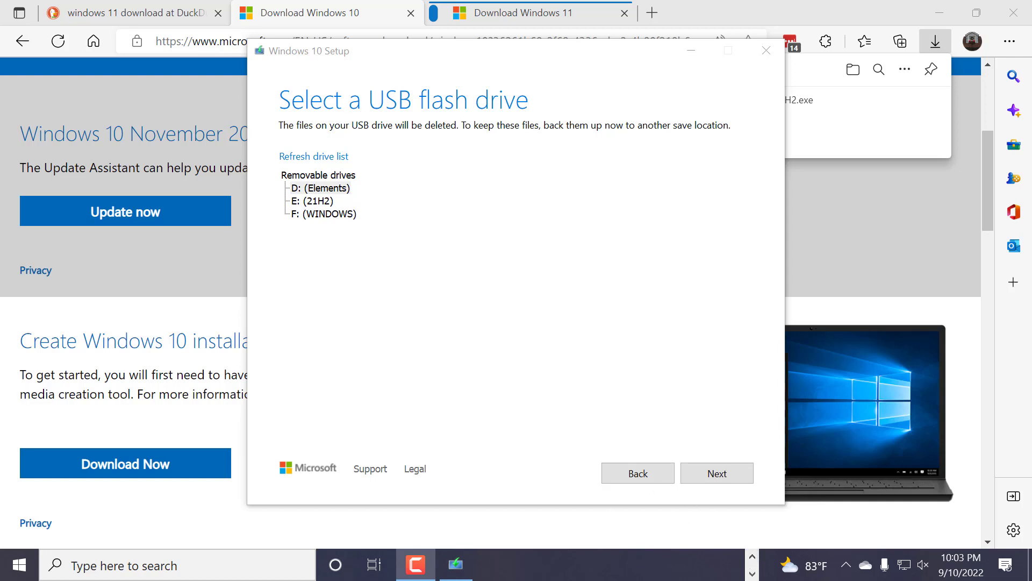
Open This PC in File Explorer and review the 21H2 (E:) drive's Format settings without formatting
key("super+e")
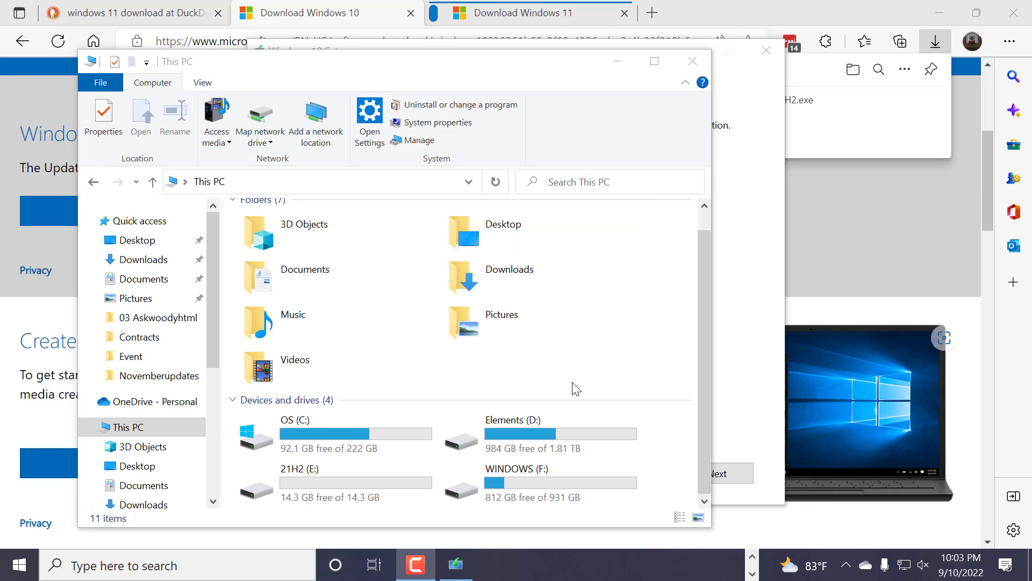
left_click(330, 486)
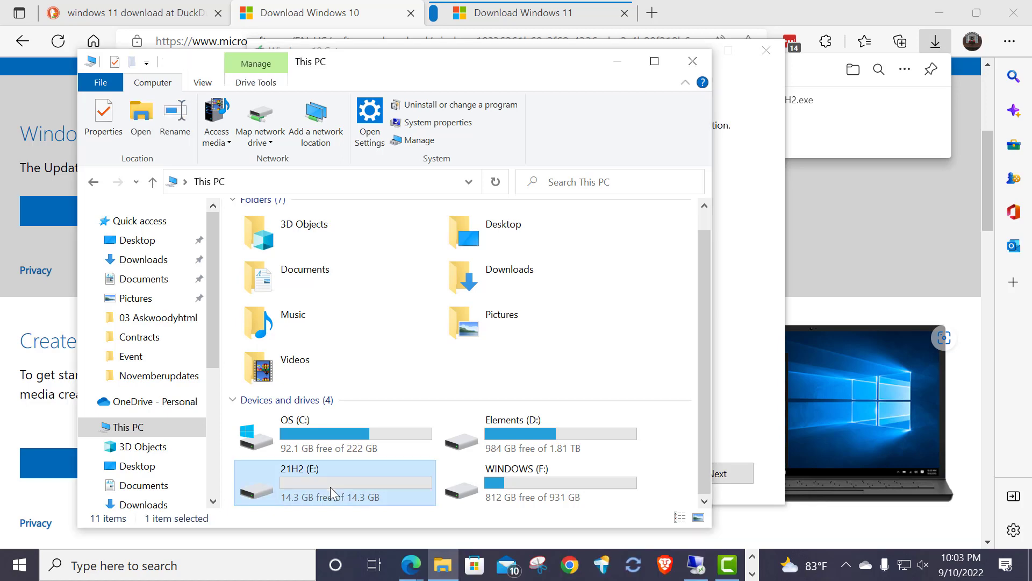
right_click(330, 486)
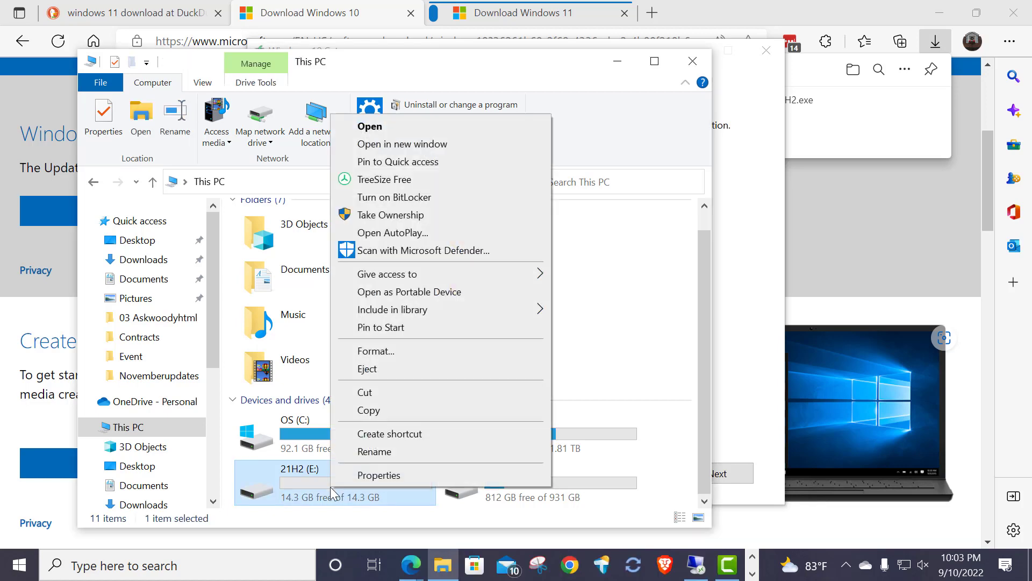
left_click(373, 351)
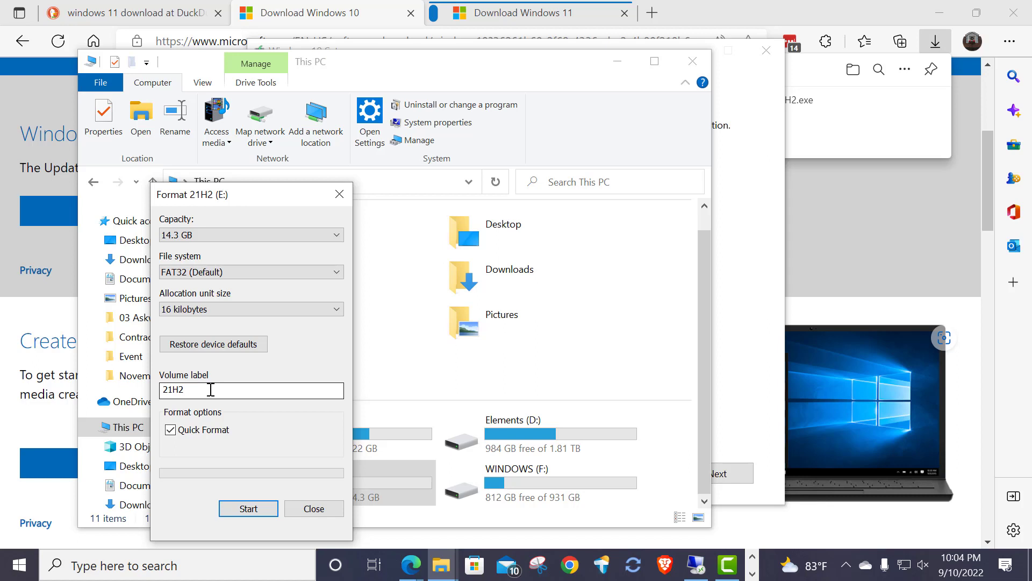
left_click(323, 515)
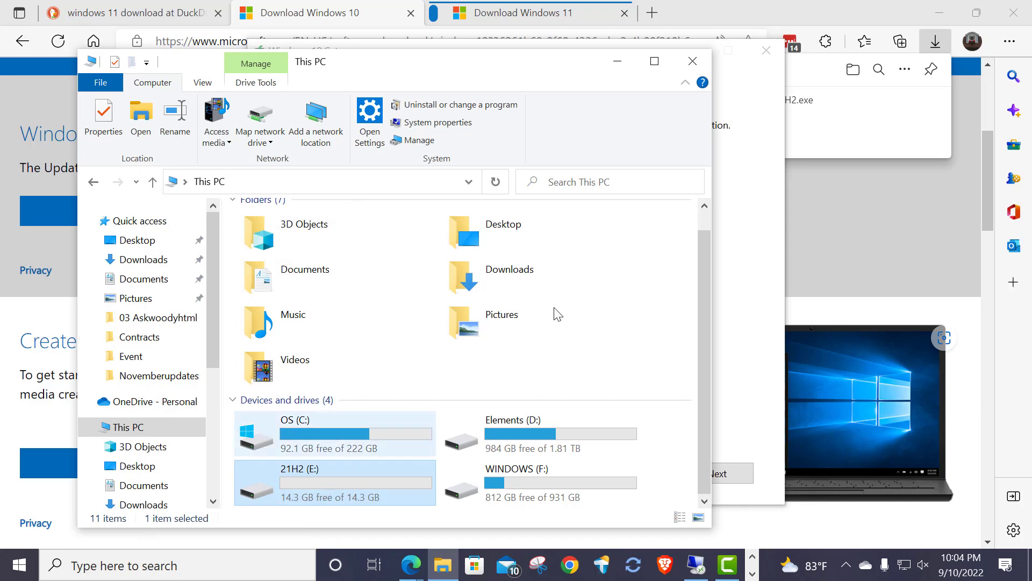
Minimize File Explorer, pick the 21H2 (E:) drive, and start writing Windows 10 to it
left_click(618, 61)
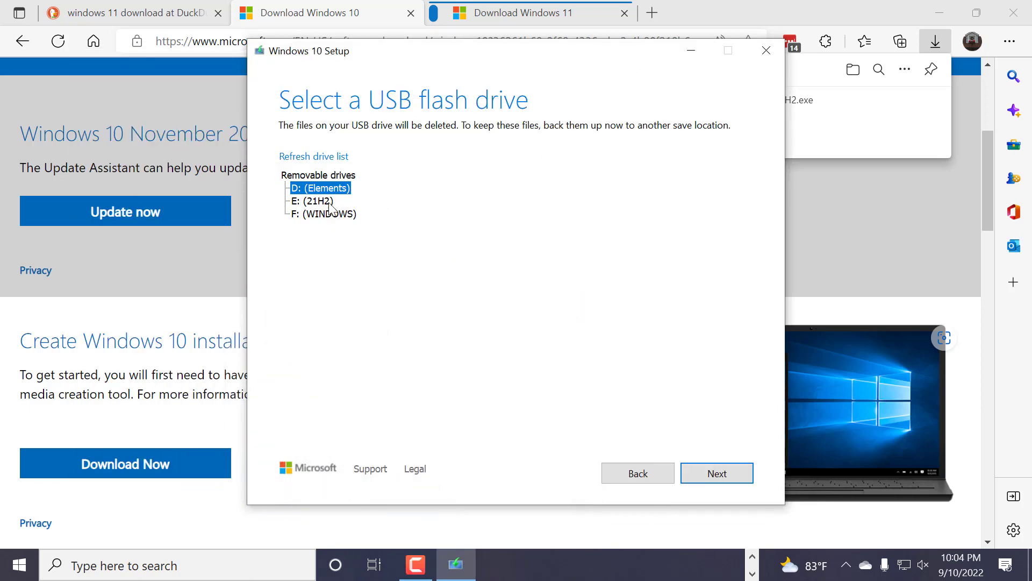
left_click(319, 201)
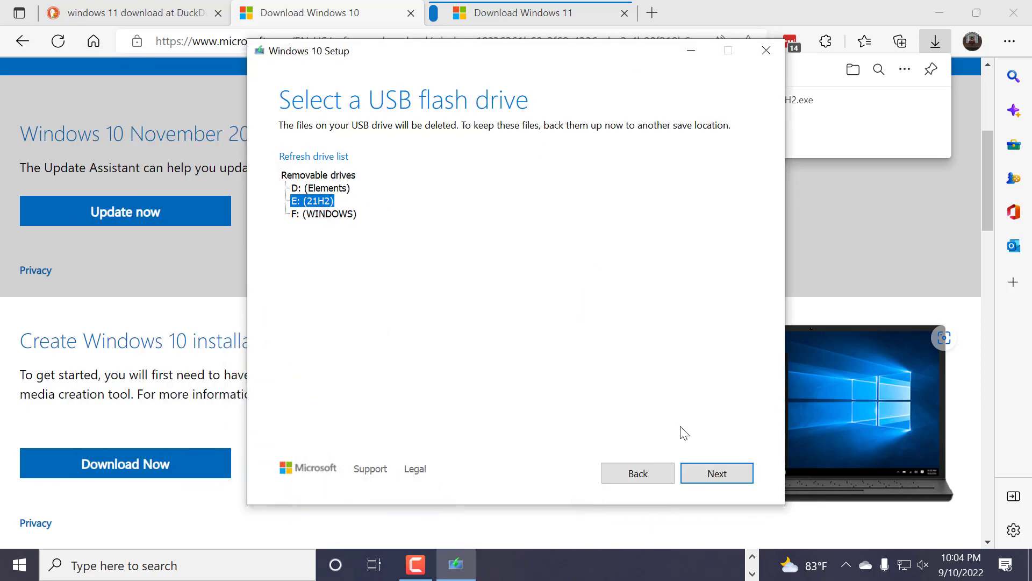
left_click(709, 471)
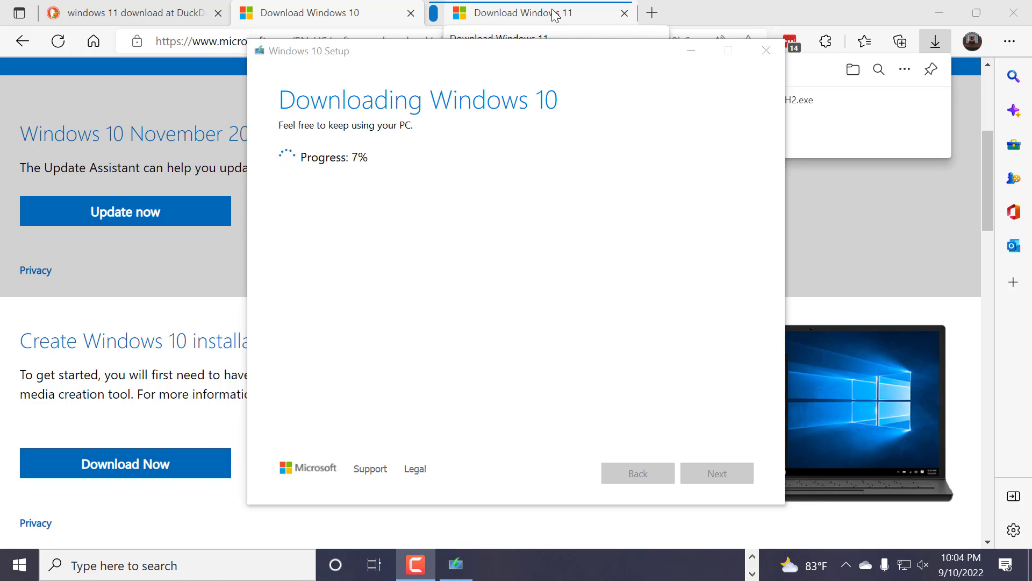
Switch to the Download Windows 11 tab and browse its Installation Assistant, Installation Media and ISO sections
left_click(555, 14)
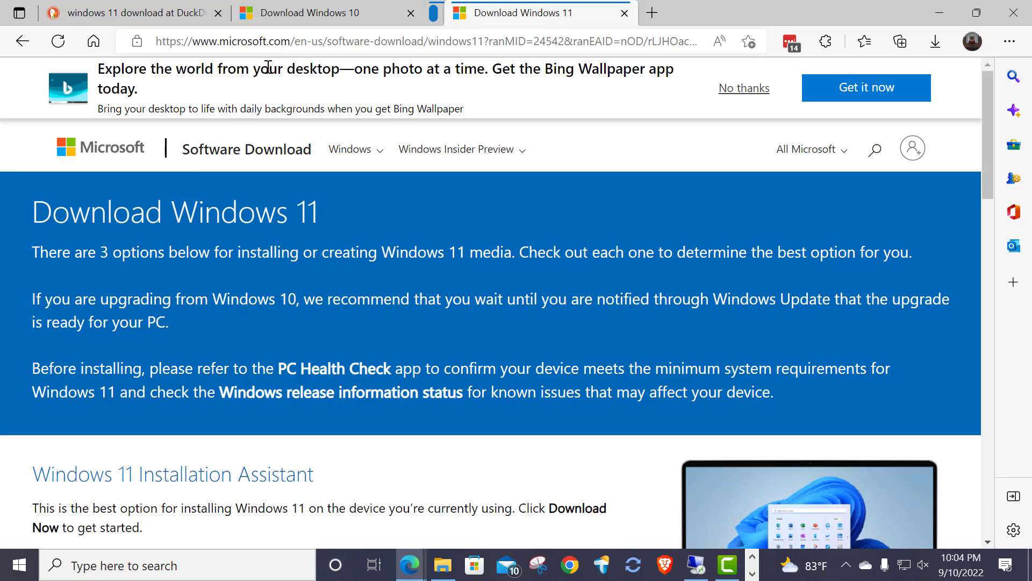
scroll(502, 222, "down", 5)
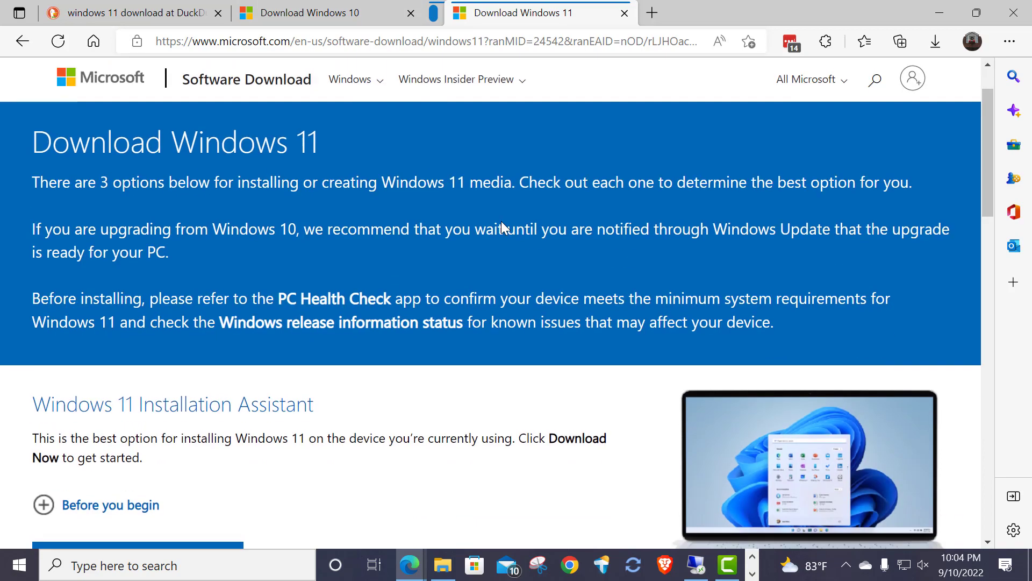
scroll(502, 222, "down", 1)
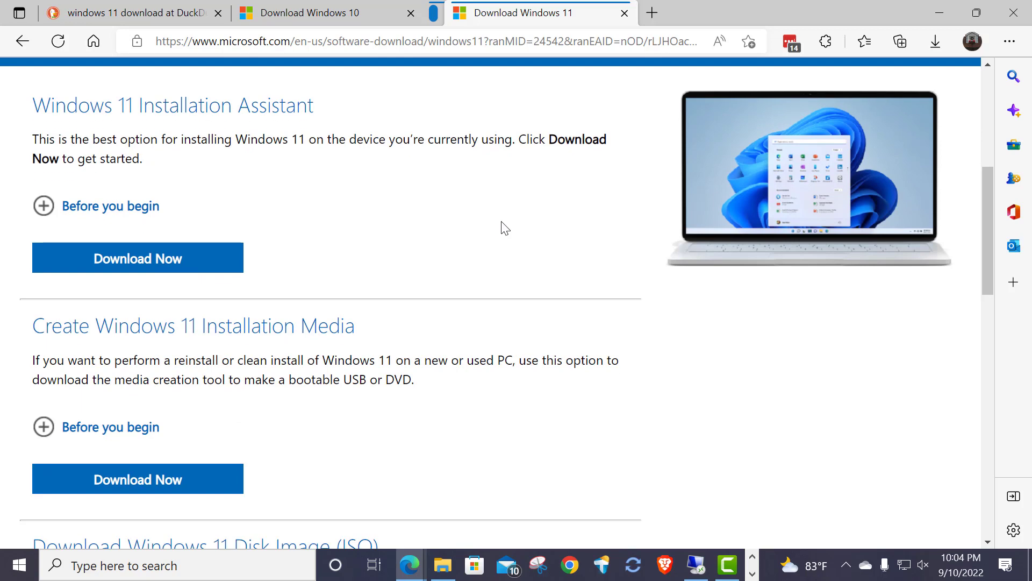
scroll(502, 226, "up", 1)
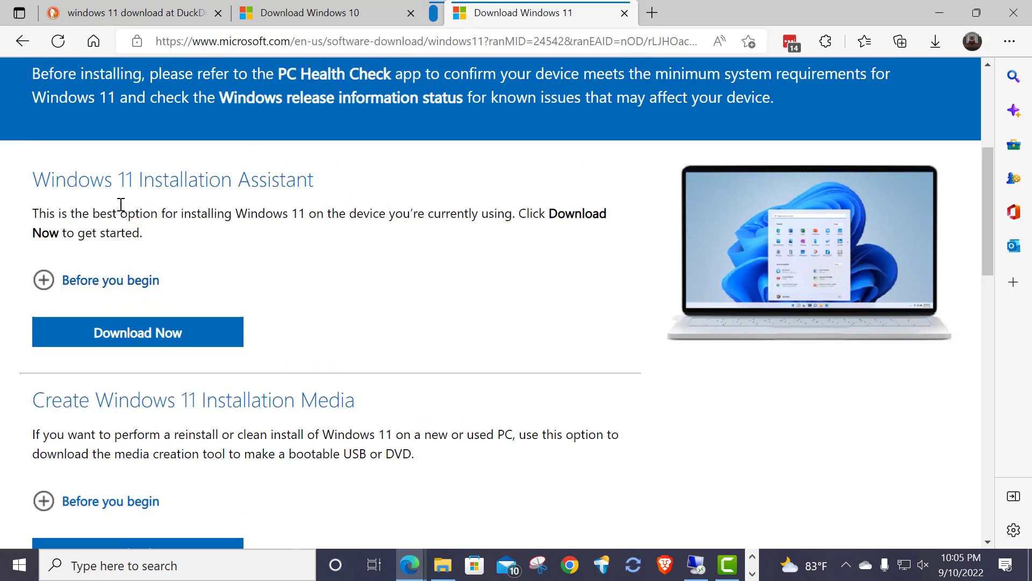
scroll(124, 206, "down", 2)
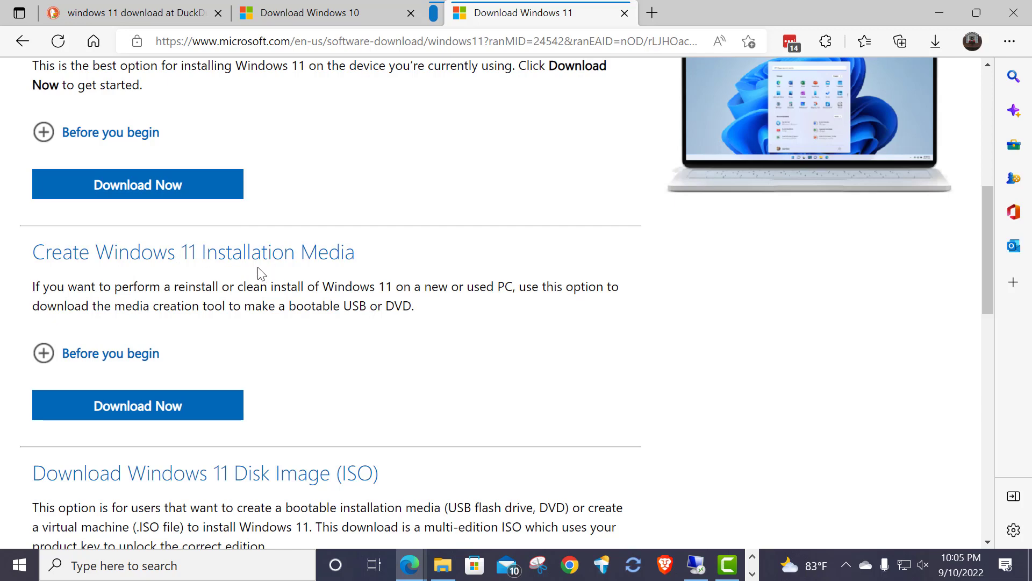
scroll(257, 273, "down", 2)
scroll(257, 273, "down", 1)
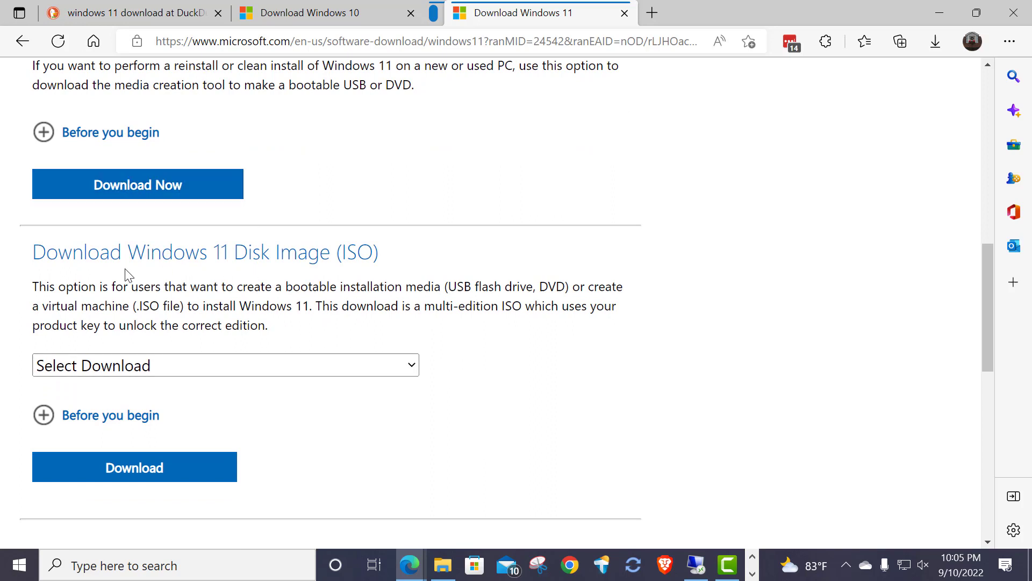
scroll(222, 118, "up", 1)
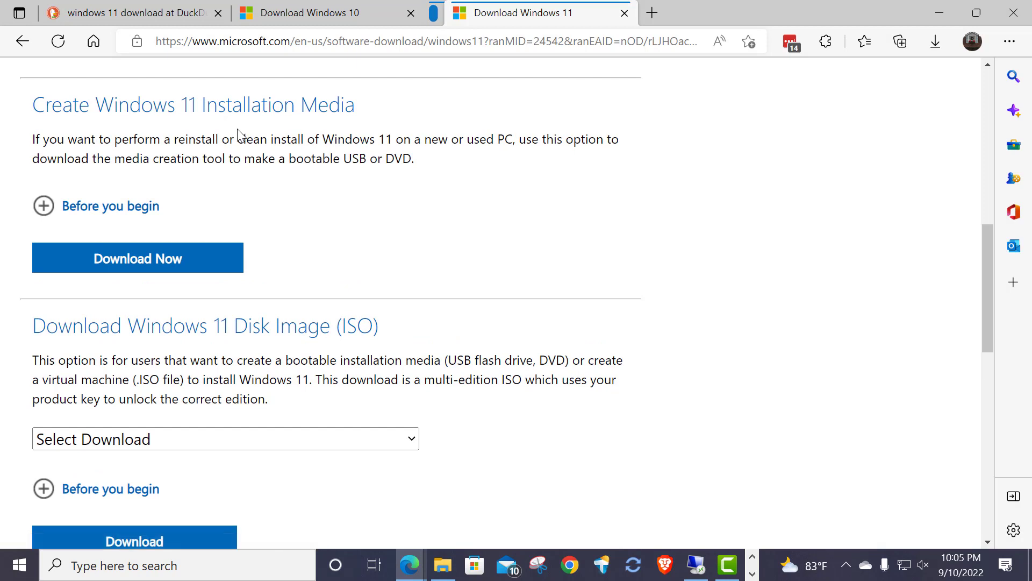
scroll(237, 347, "down", 1)
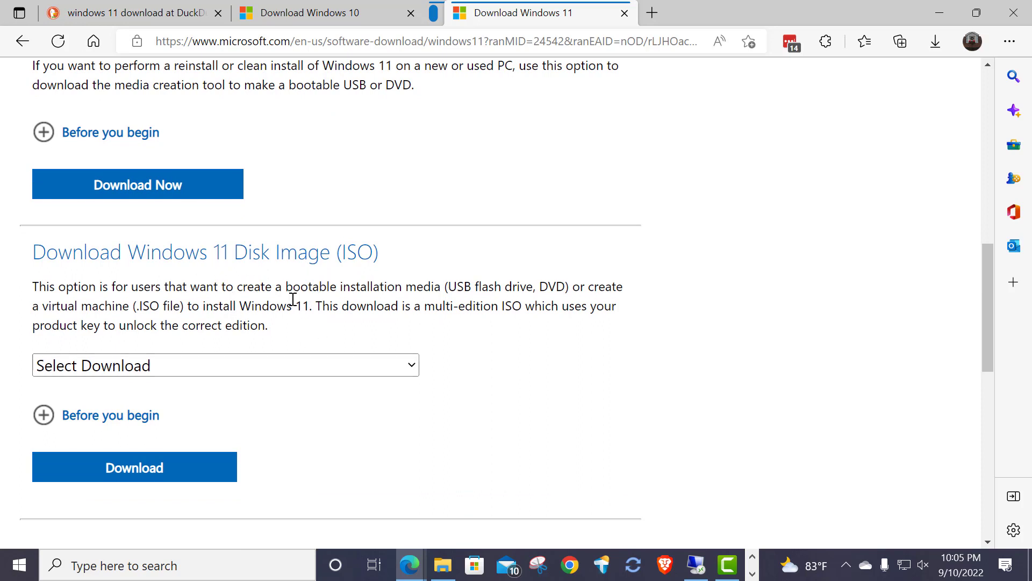
scroll(294, 299, "up", 2)
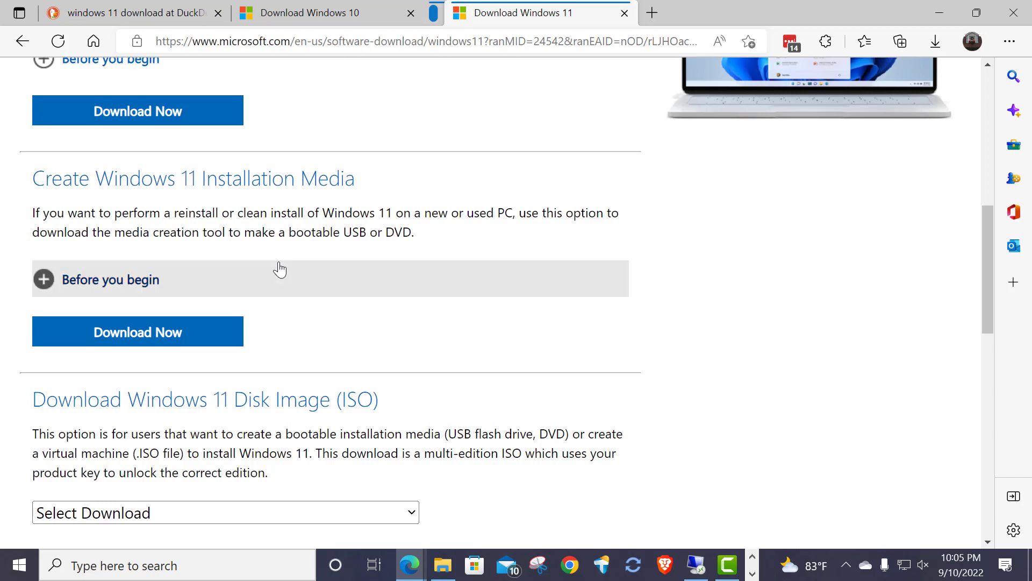
scroll(281, 290, "up", 5)
scroll(281, 293, "up", 3)
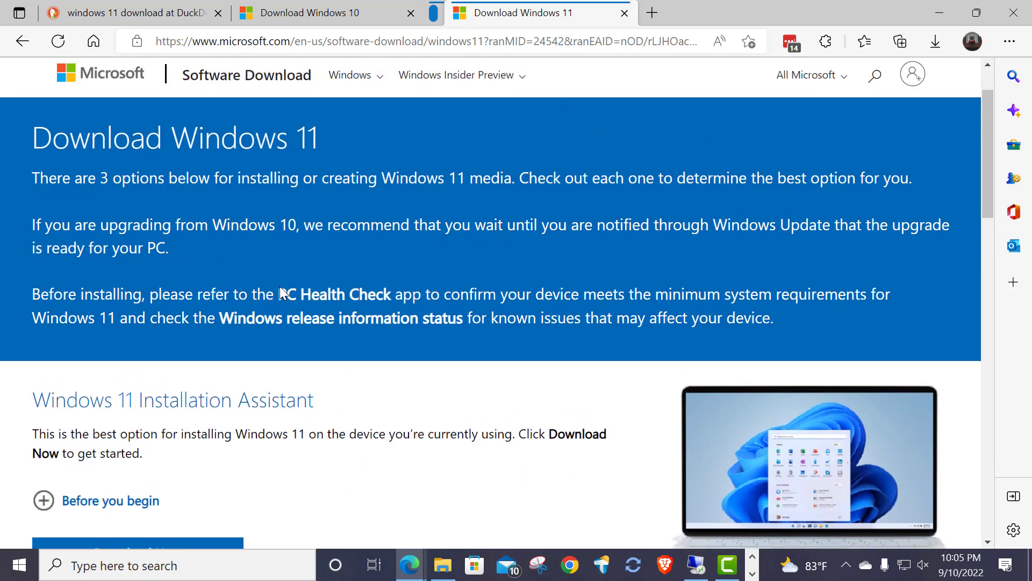
scroll(281, 293, "down", 3)
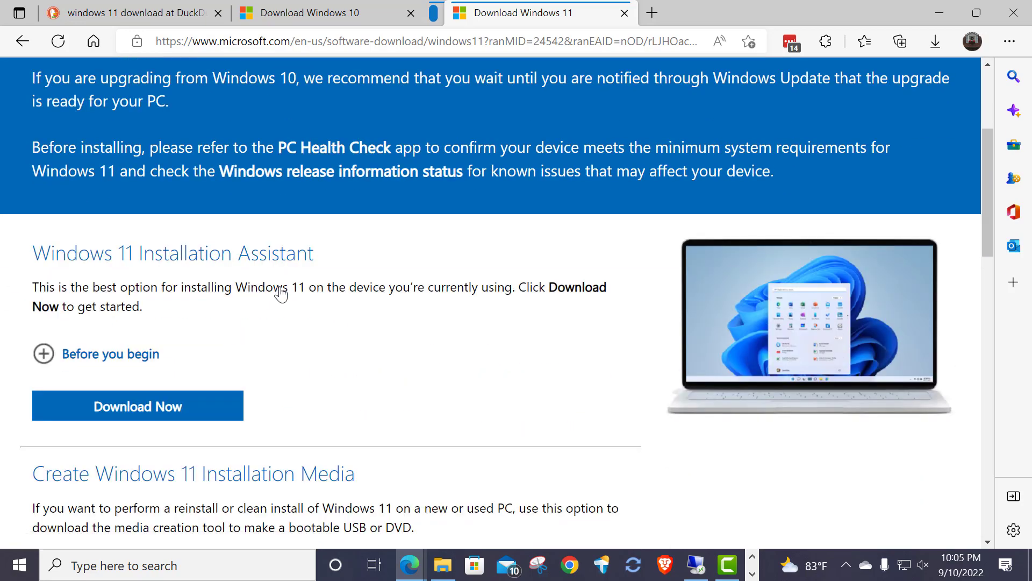
scroll(280, 290, "up", 3)
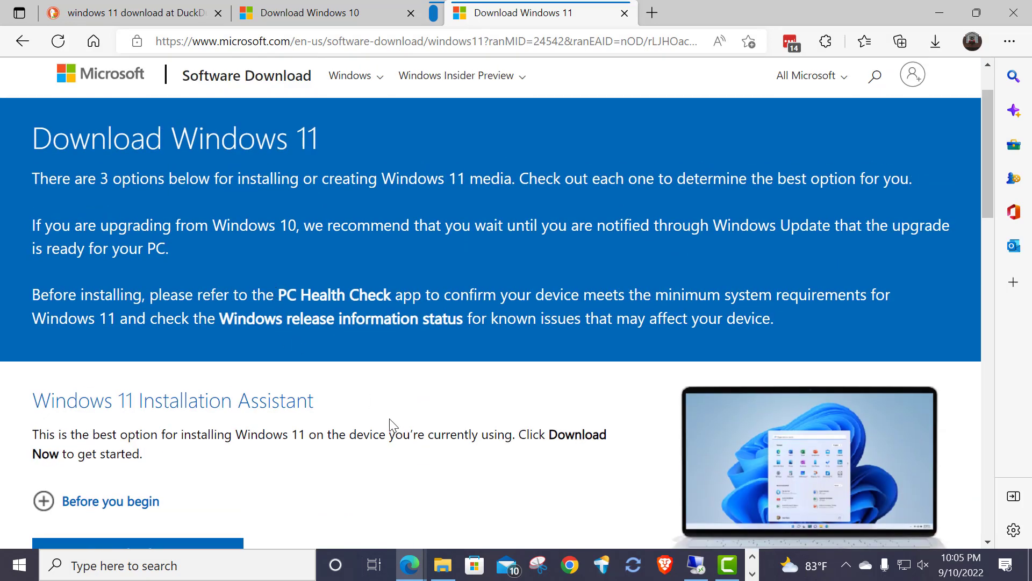